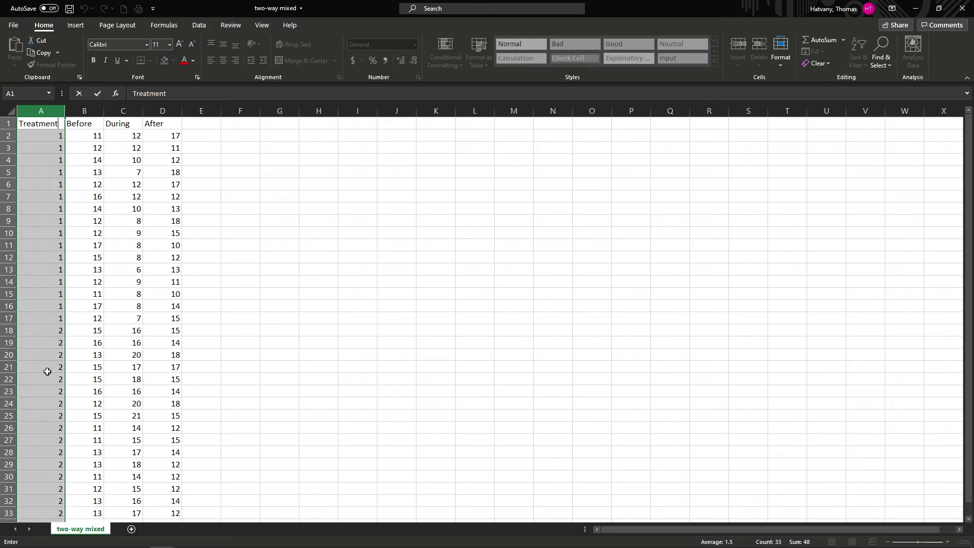
Review the Before, During and After columns and the first data row in Excel
click(92, 110)
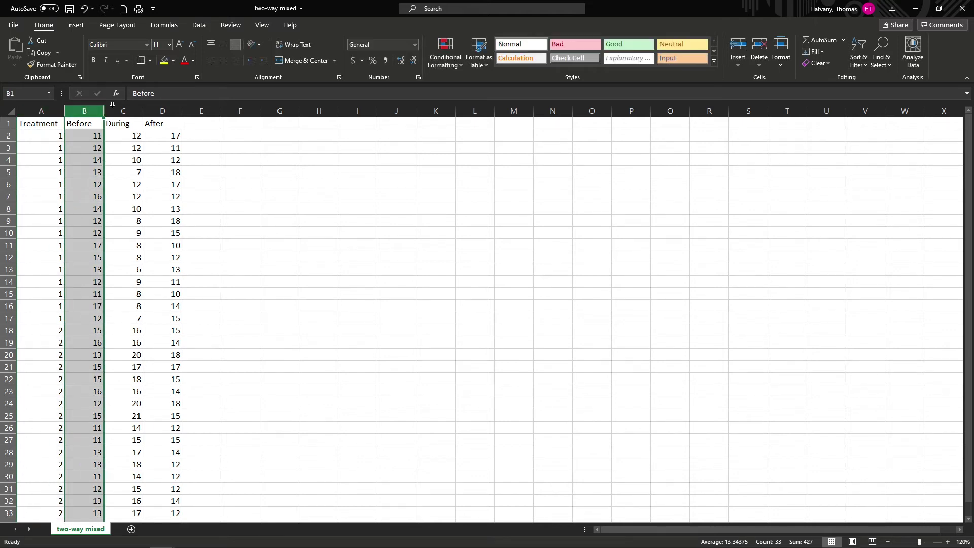
click(125, 110)
click(152, 110)
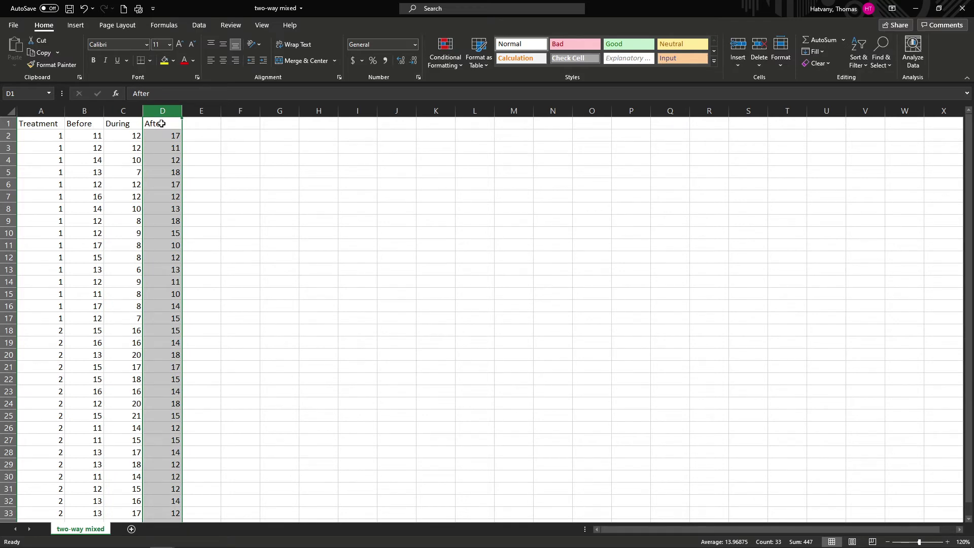
click(8, 136)
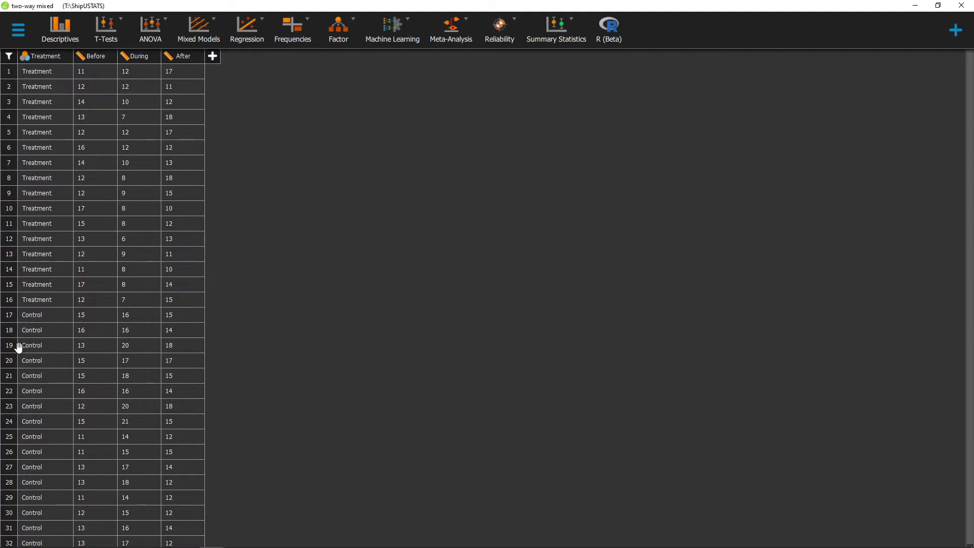
Check the Treatment value labels and the After column's measurement type, then bring up the ANOVA menu
click(54, 59)
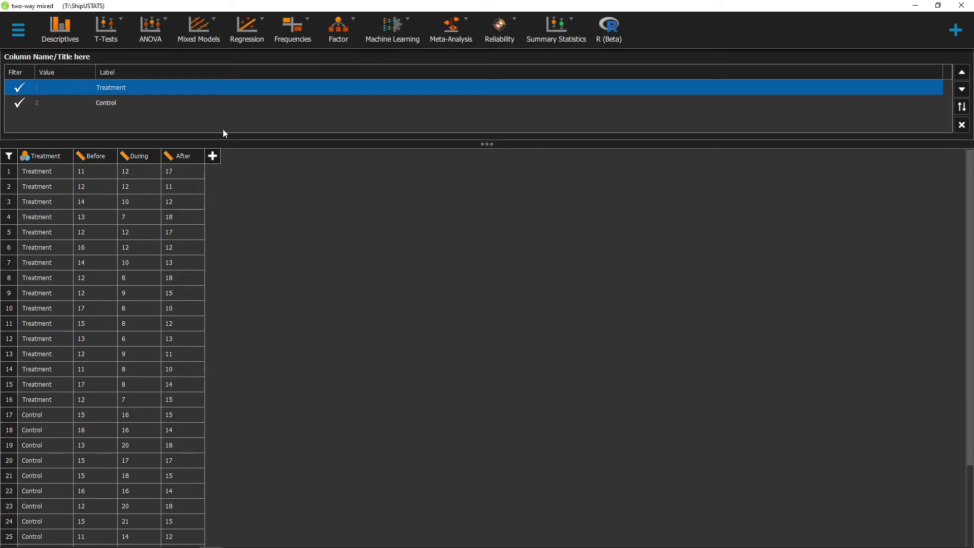
click(961, 124)
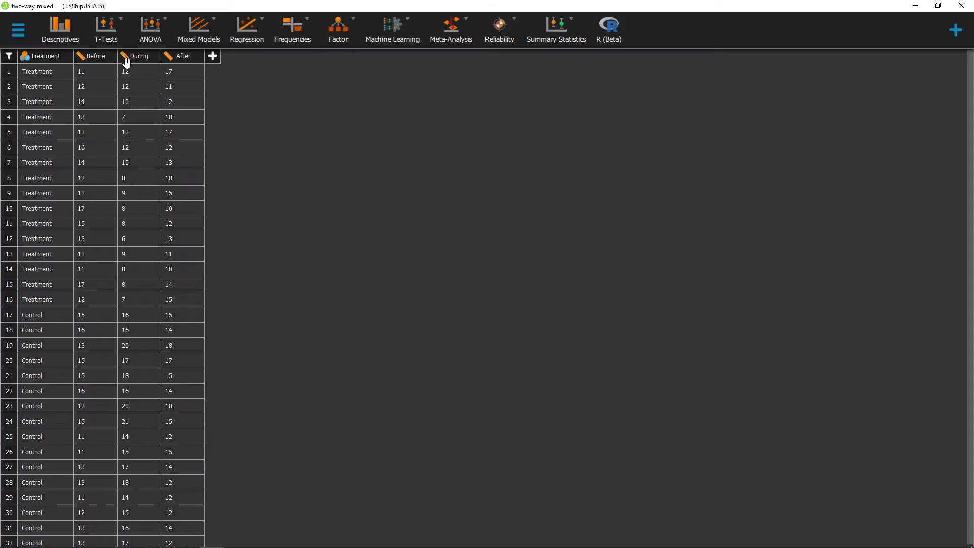
click(169, 56)
click(232, 74)
click(155, 30)
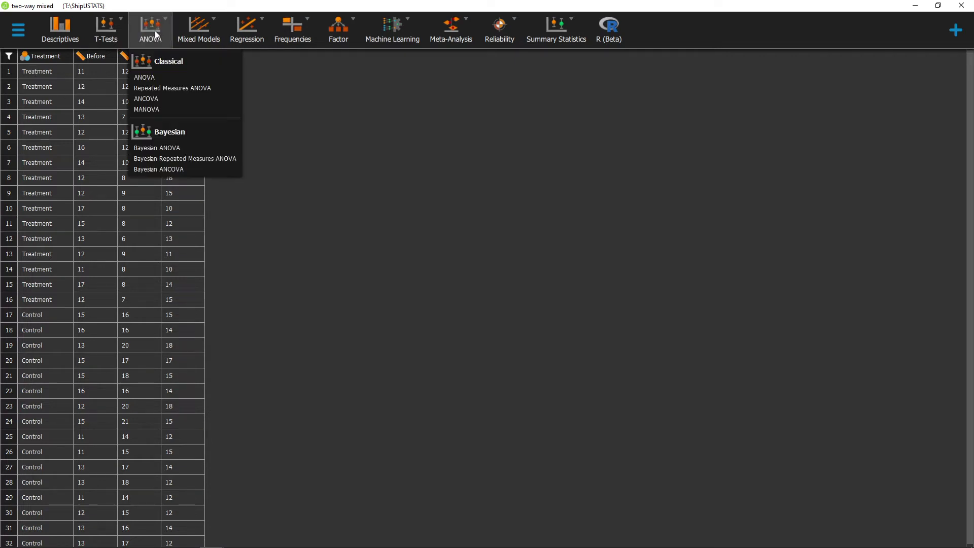
Start a Repeated Measures ANOVA with factor 'Time' and levels Before, During, After
click(158, 87)
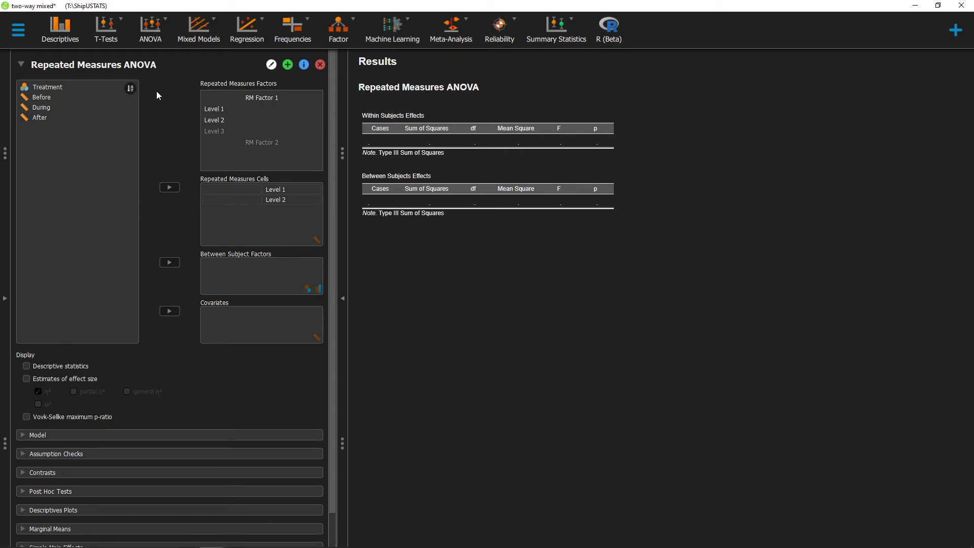
click(267, 98)
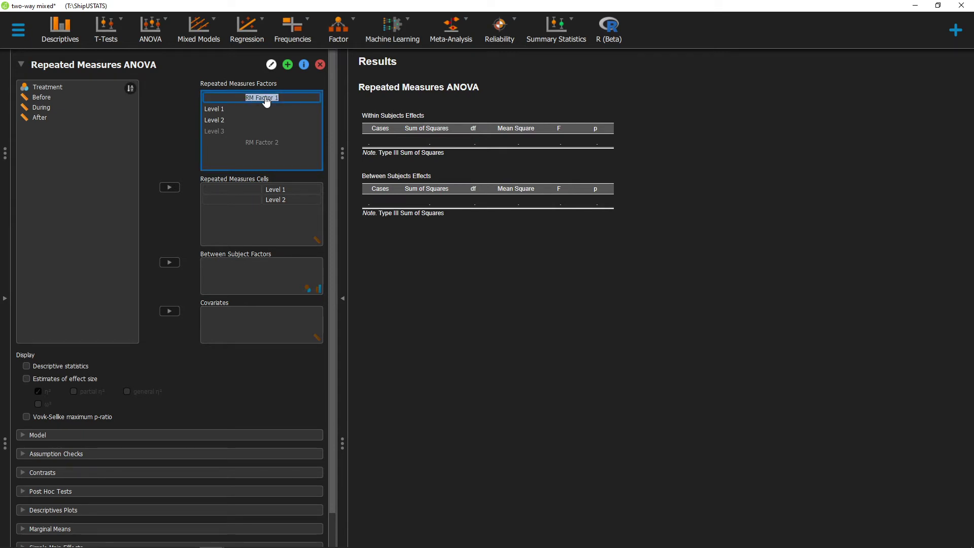
text(Time)
click(217, 109)
text(Before)
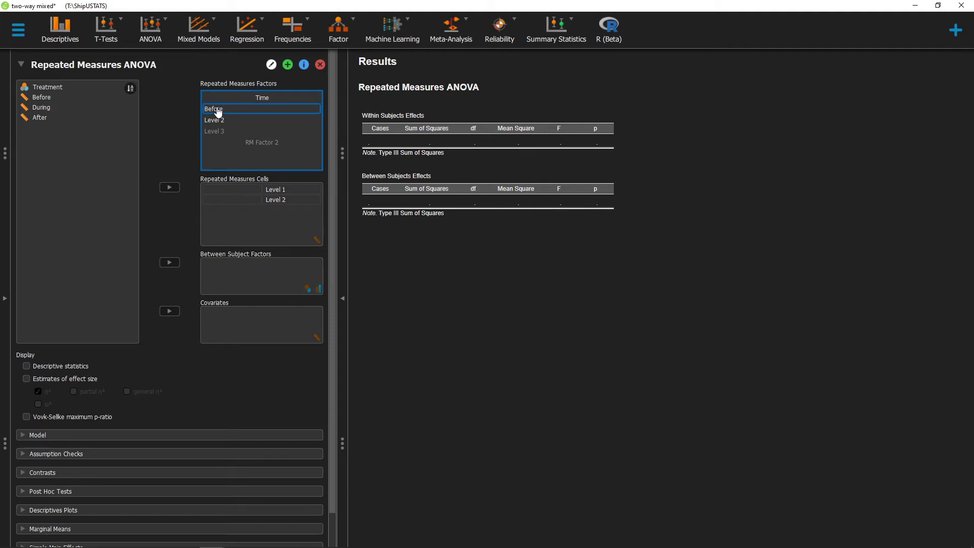
click(217, 120)
text(During)
click(222, 132)
text(After)
key(Return)
Assign the Before, During and After variables to their matching Repeated Measures Cells
click(78, 100)
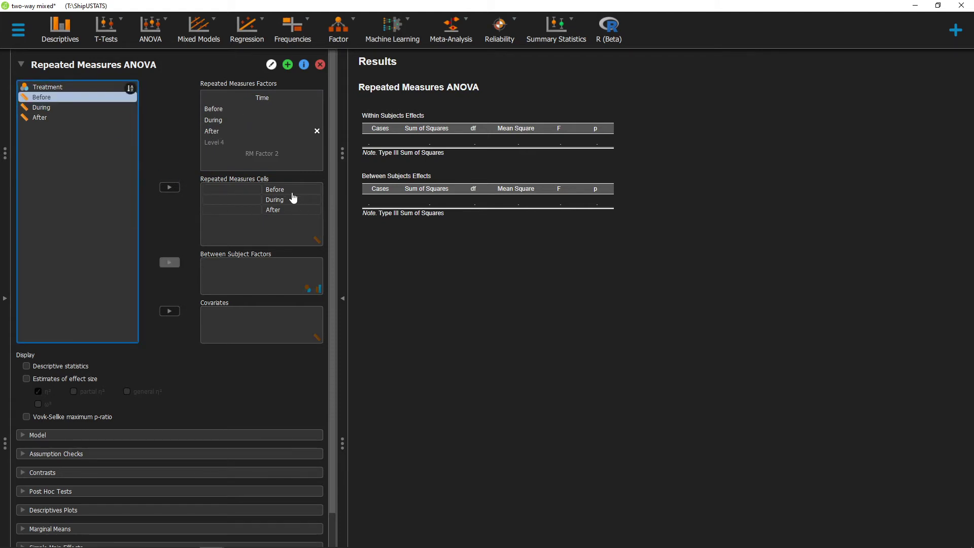
click(169, 187)
click(170, 187)
click(169, 187)
click(59, 89)
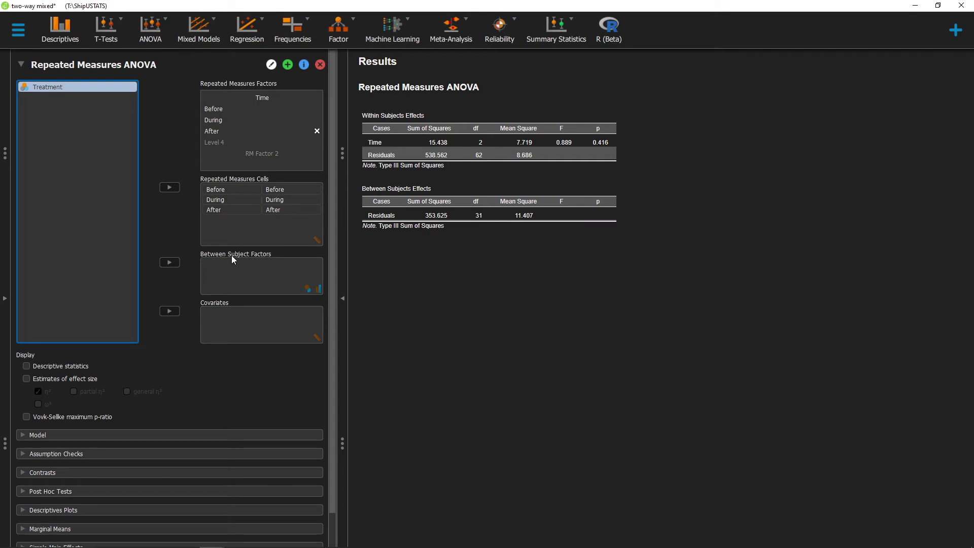
Move Treatment into Between Subject Factors
click(169, 262)
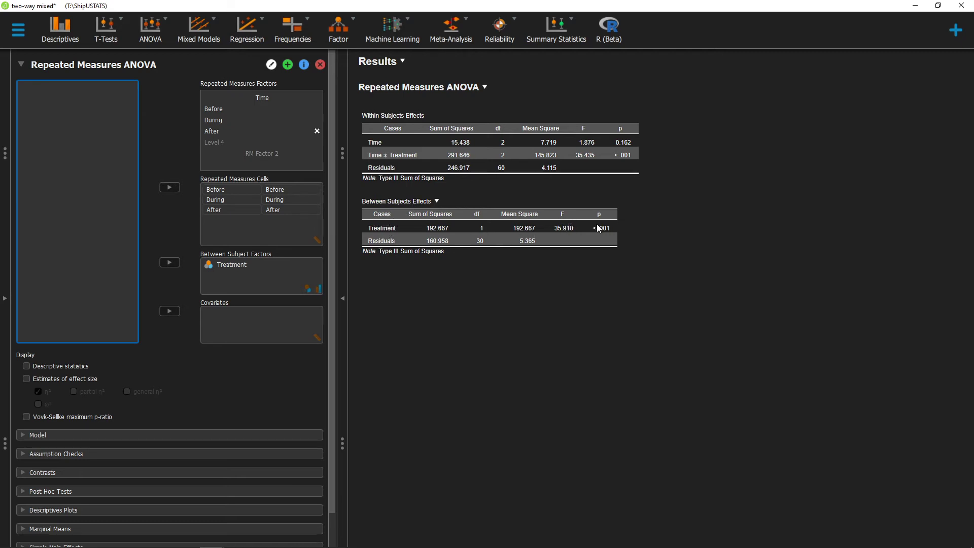
key(Tab)
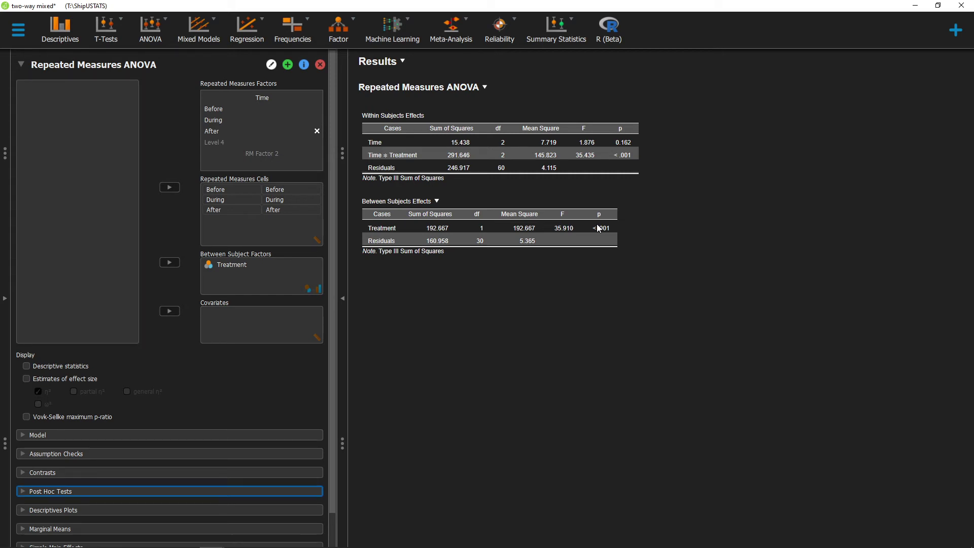
Tick Descriptive statistics and add Bonferroni post hoc comparisons for Treatment * Time
click(62, 369)
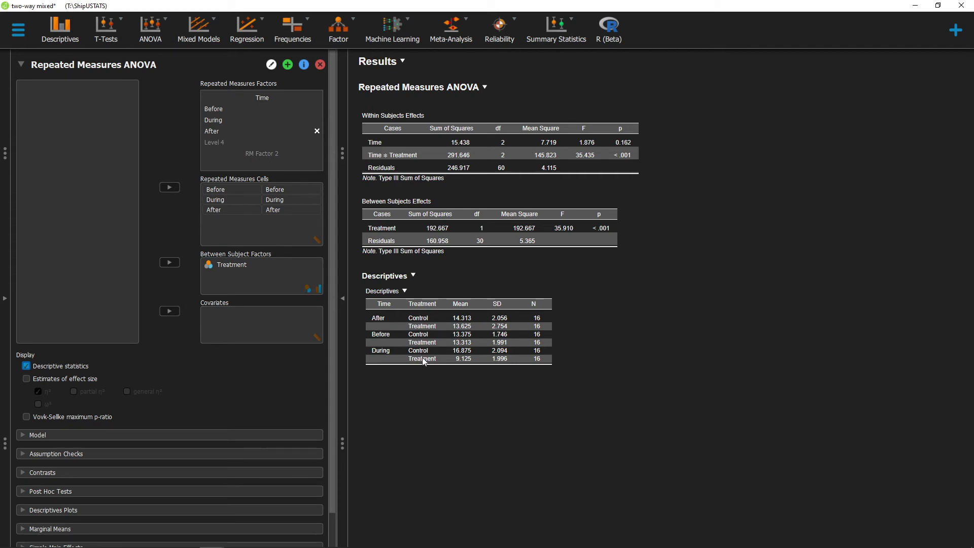
scroll(233, 376, down, 1)
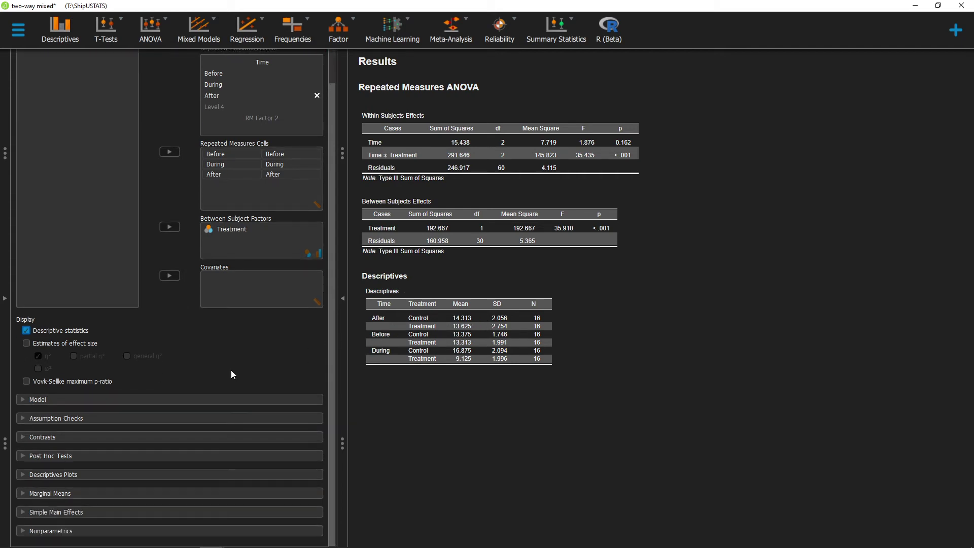
click(72, 456)
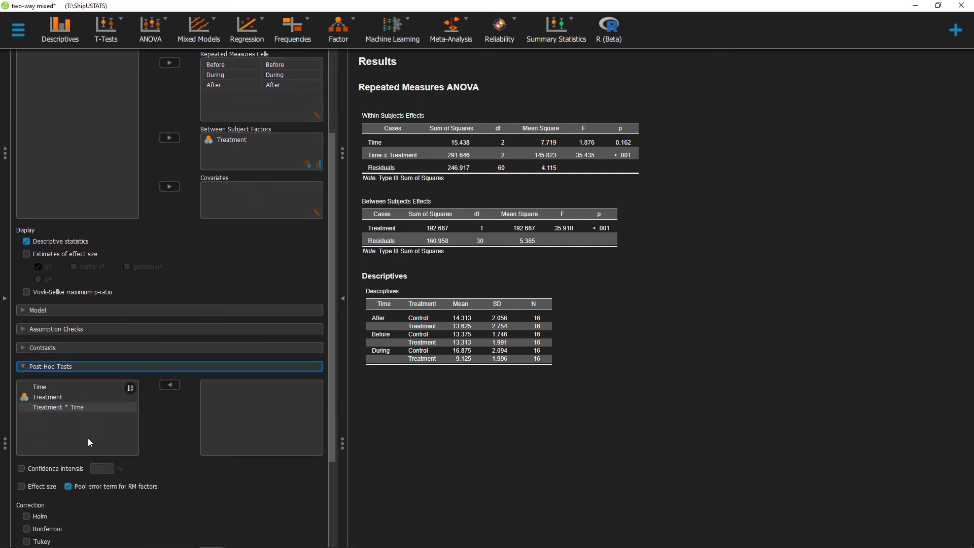
click(47, 446)
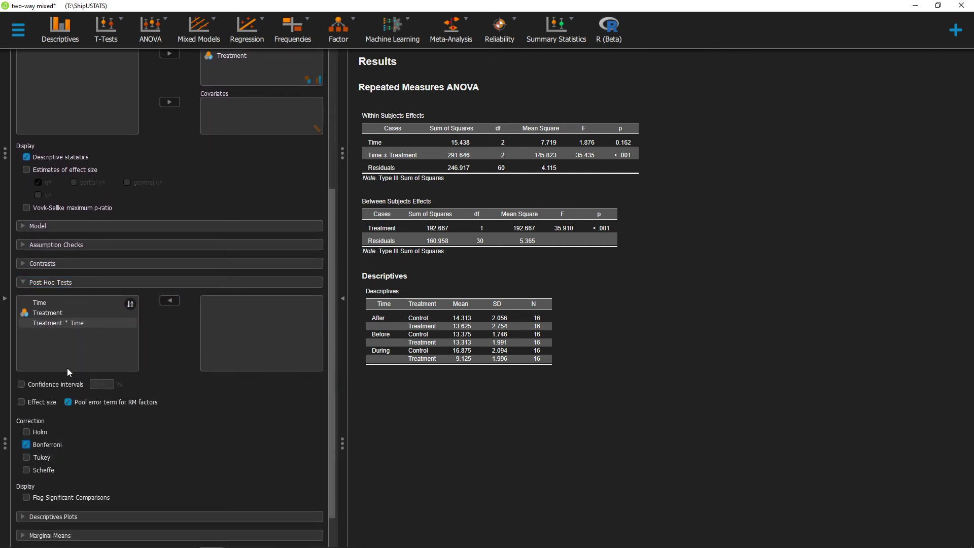
click(70, 323)
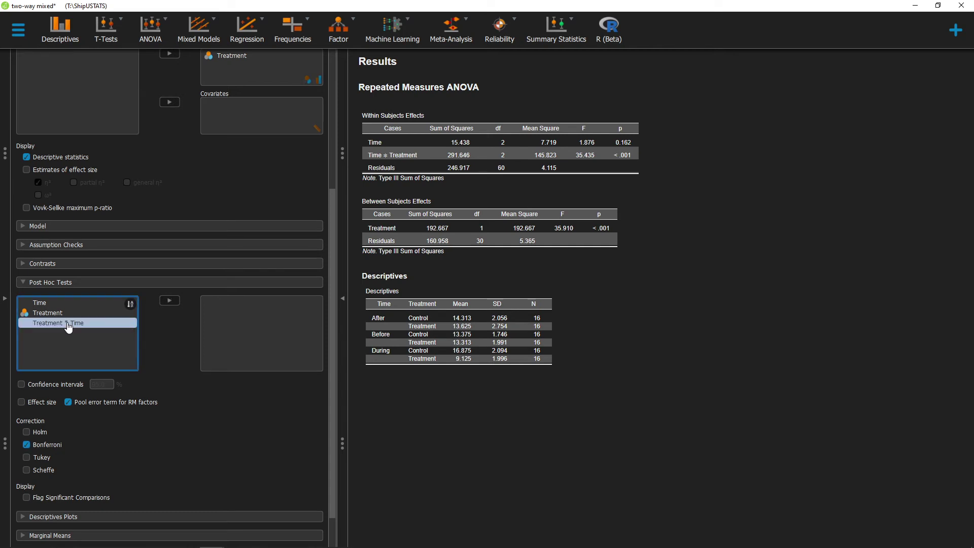
click(176, 304)
scroll(619, 388, down, 1)
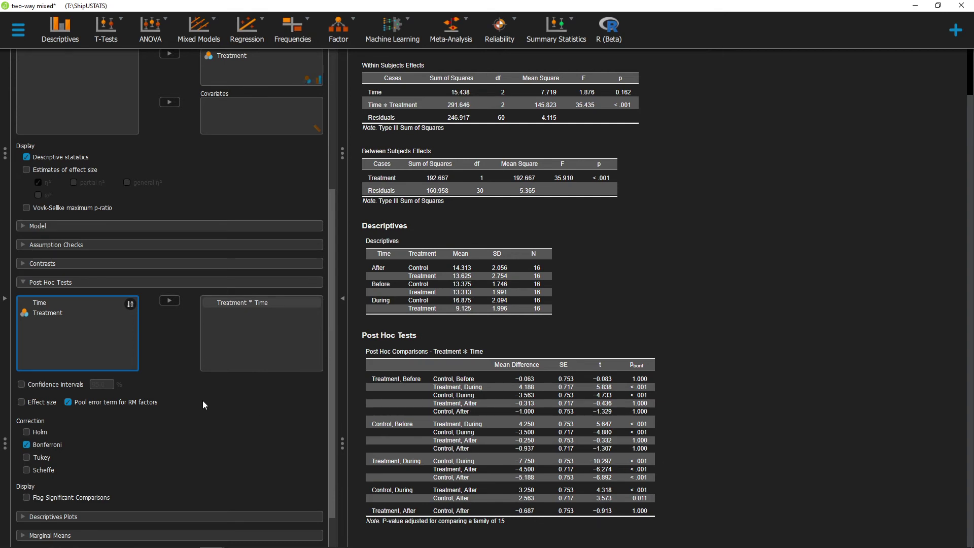
scroll(137, 394, down, 1)
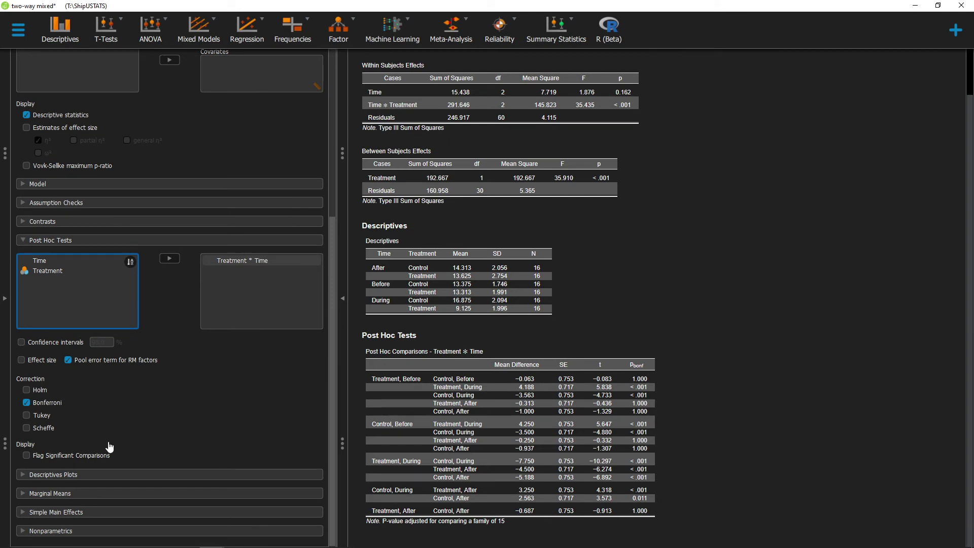
Create a descriptives plot with Time on the horizontal axis and separate Treatment lines
click(81, 483)
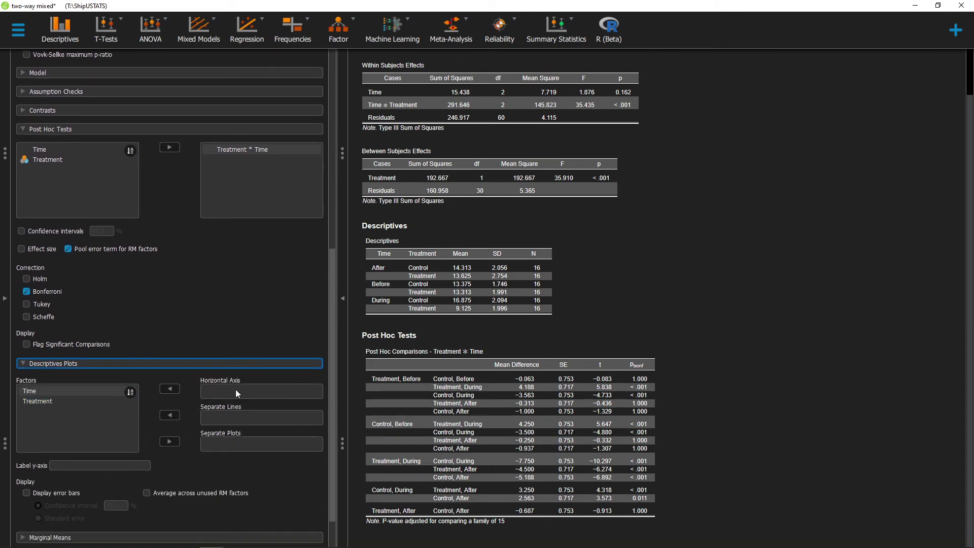
click(51, 391)
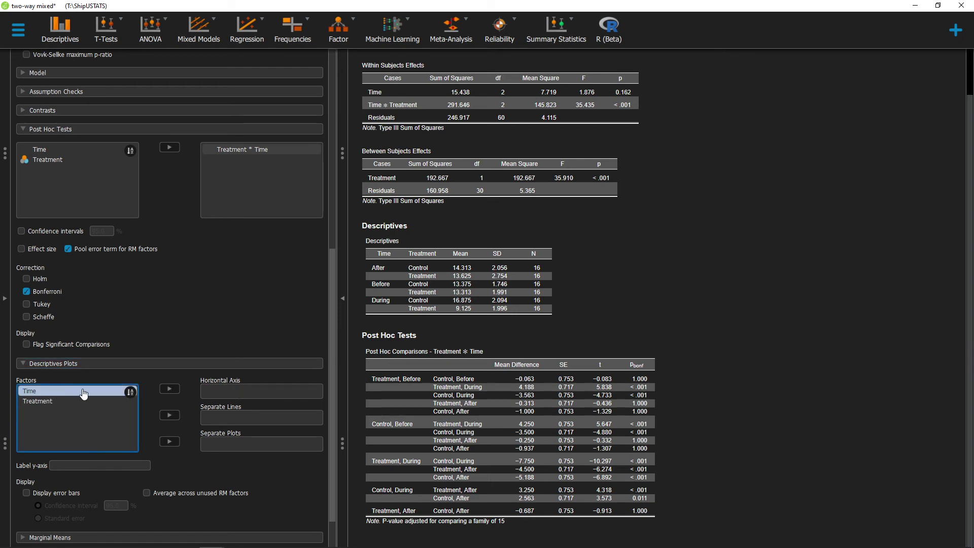
click(169, 389)
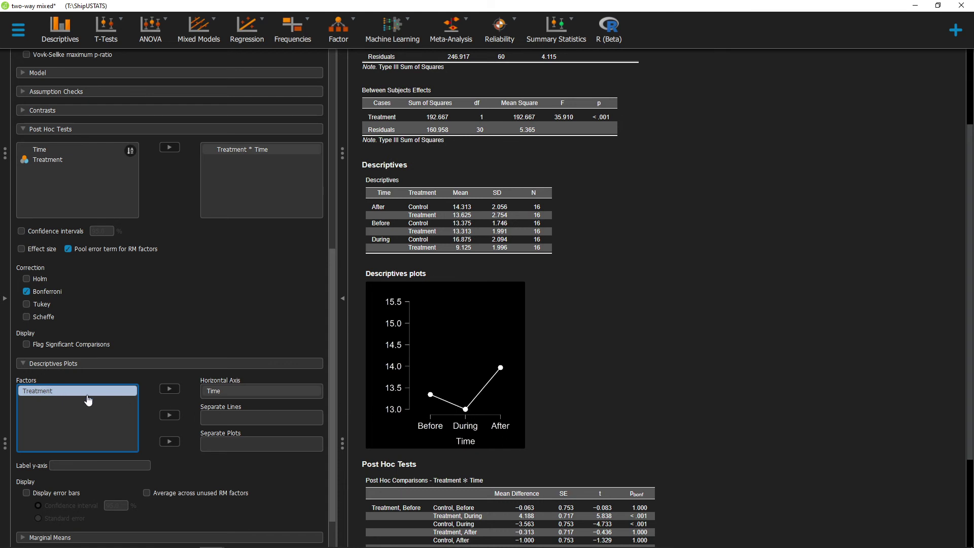
click(169, 415)
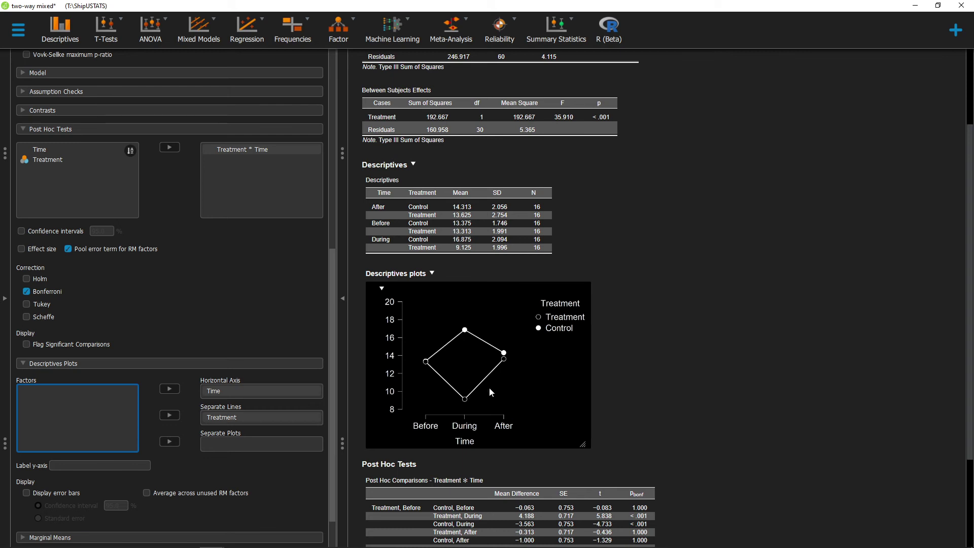
scroll(474, 395, down, 3)
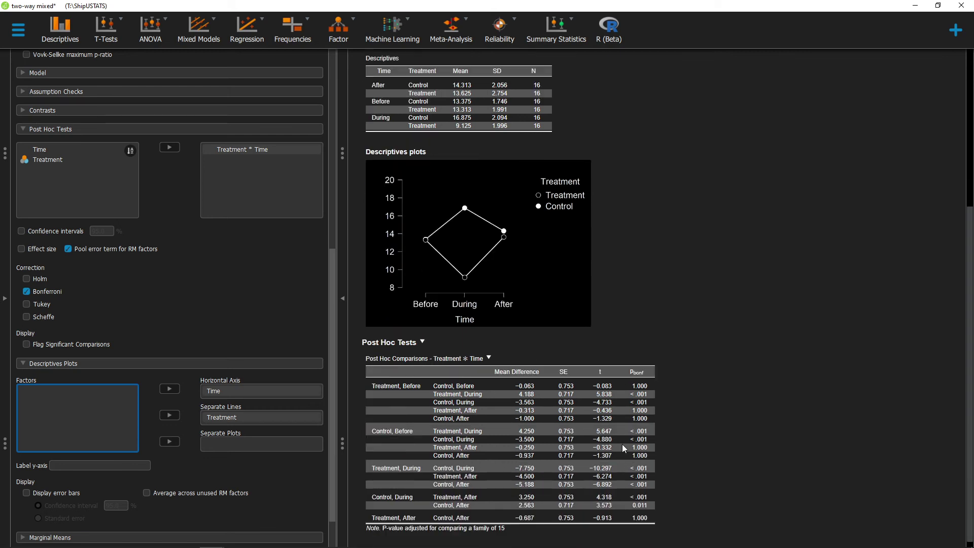